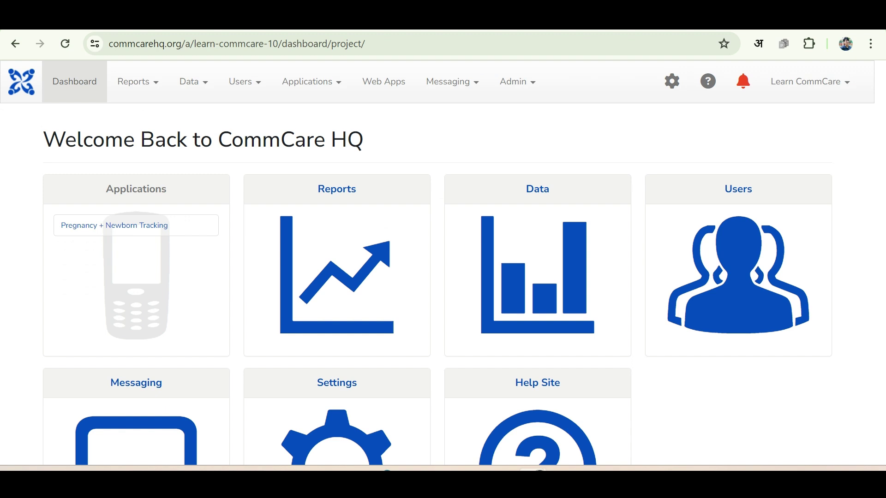
Go to the Mobile Workers page through the Users menu.
{"action": "left_click", "coordinate": [244, 83]}
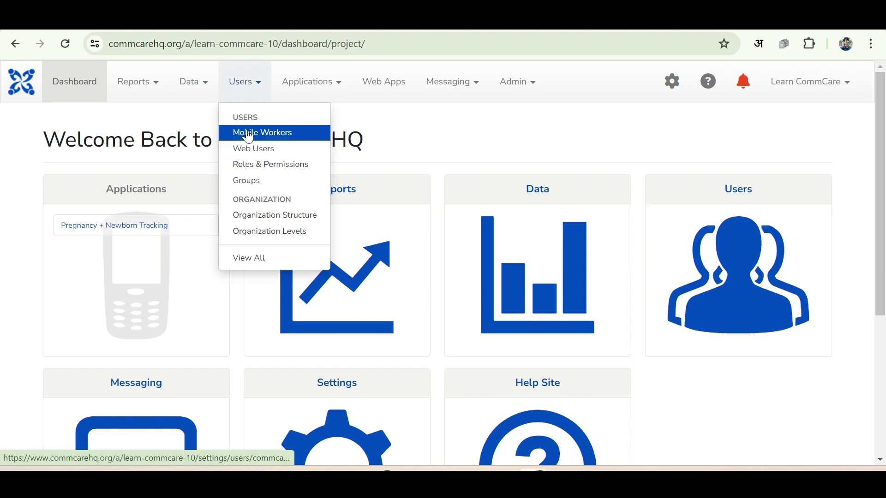
{"action": "left_click", "coordinate": [248, 134]}
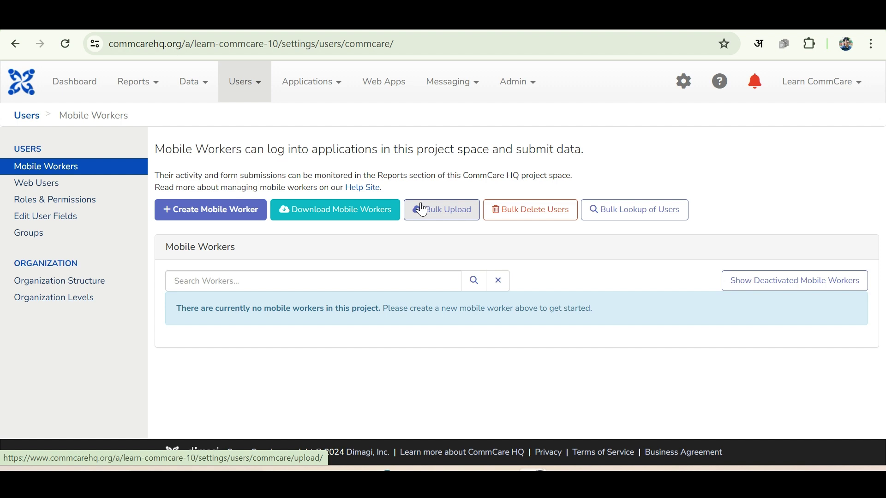
Start a new mobile worker entry and focus its Username field.
{"action": "left_click", "coordinate": [244, 211]}
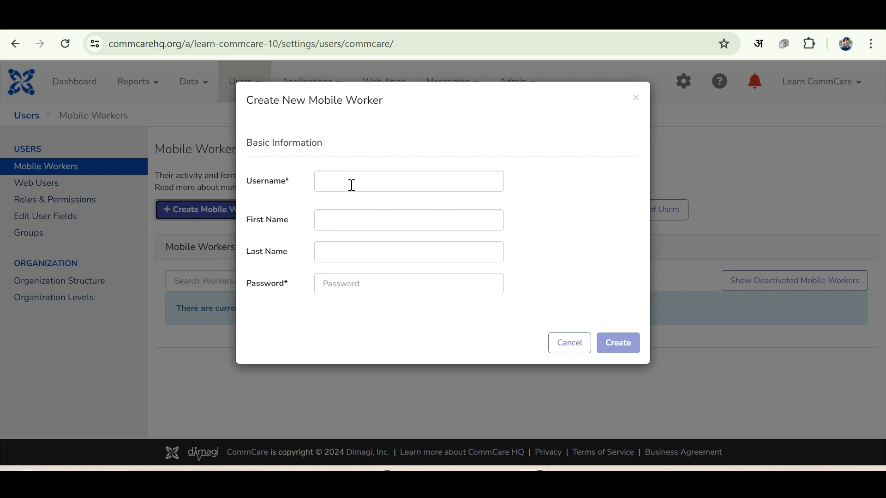
{"action": "left_click", "coordinate": [352, 186]}
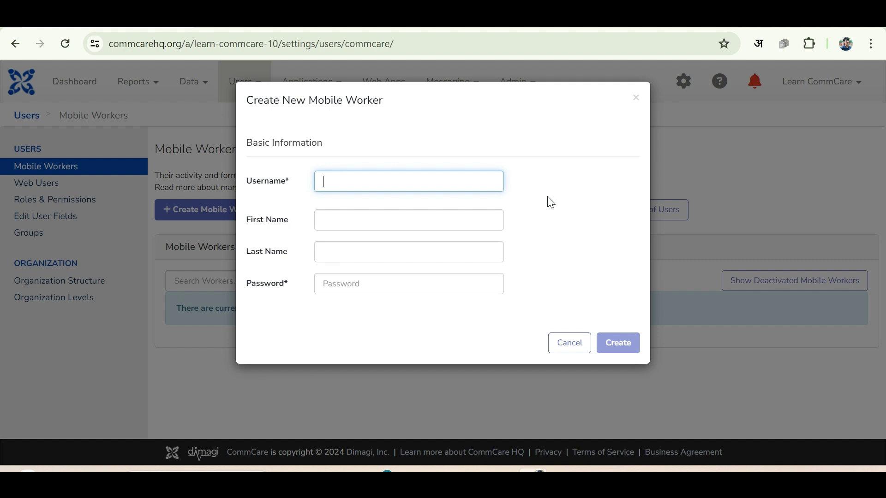
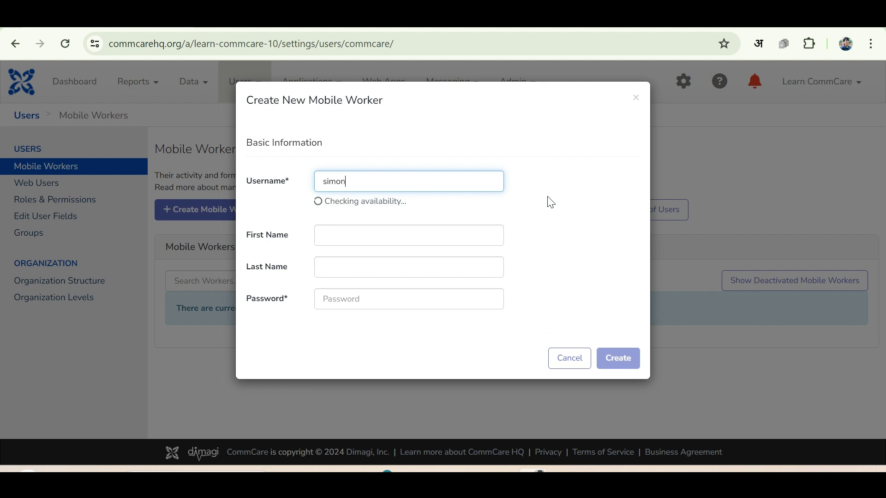
{"action": "left_click", "coordinate": [426, 247]}
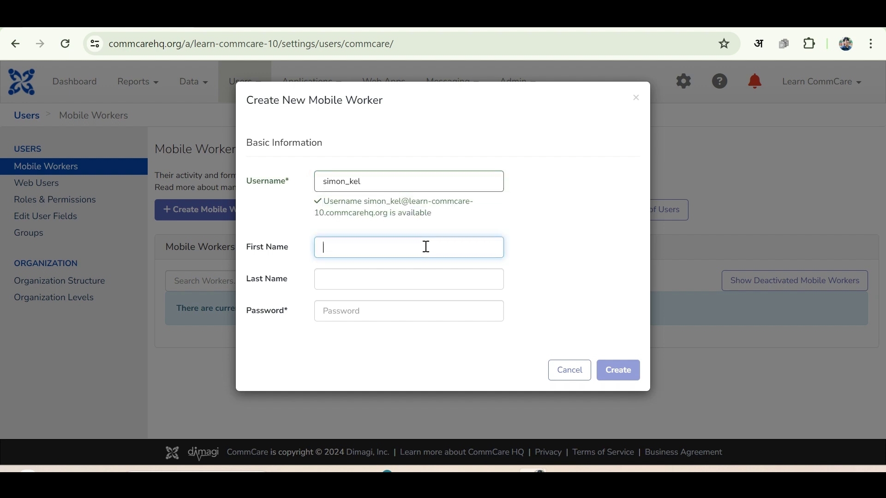
{"action": "type", "text": "Sim"}
{"action": "type", "text": "on"}
{"action": "left_click", "coordinate": [415, 273]}
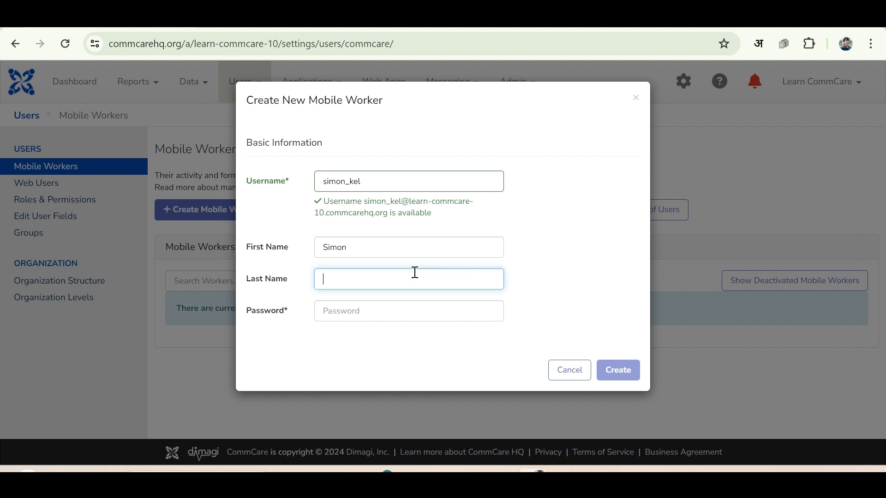
{"action": "left_click", "coordinate": [369, 309]}
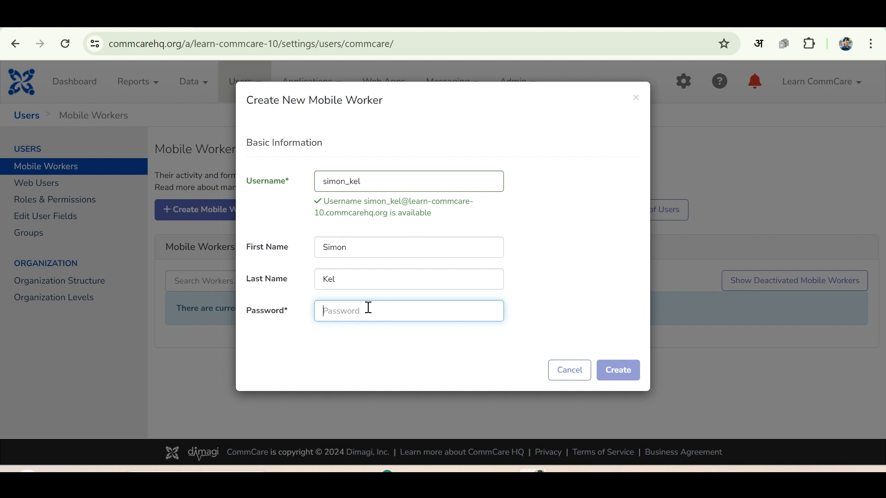
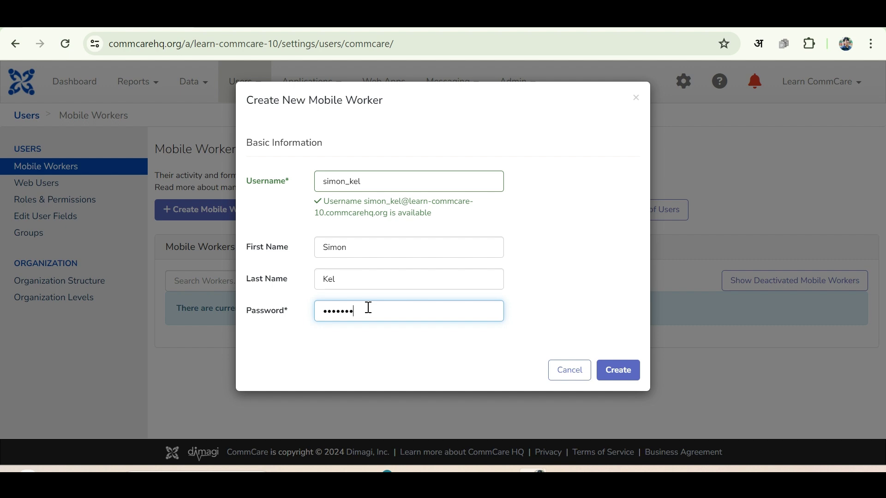
{"action": "left_click", "coordinate": [625, 368]}
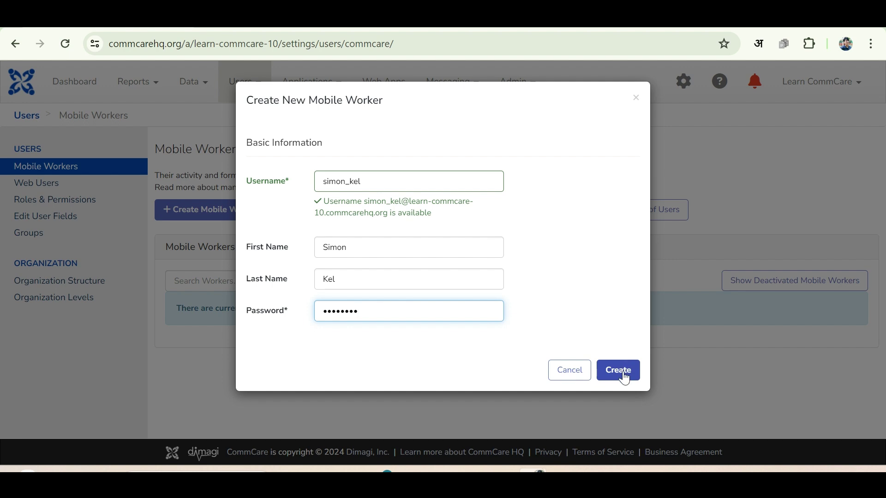
{"action": "left_click", "coordinate": [622, 374]}
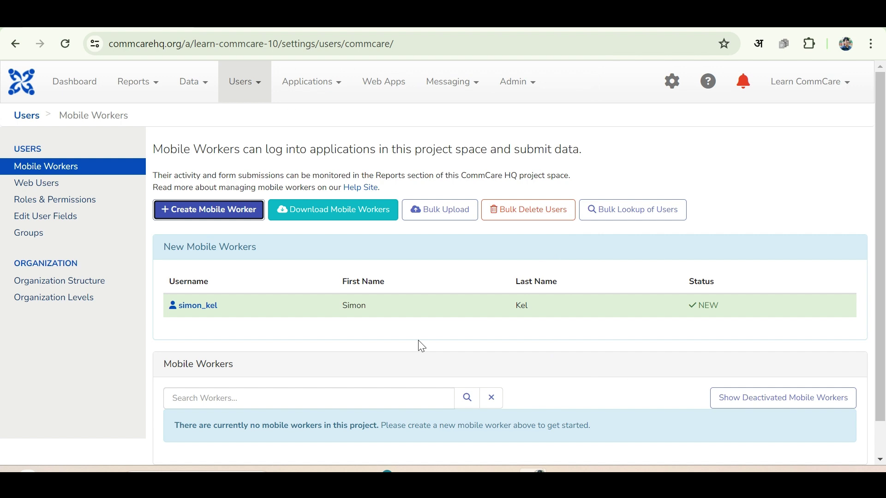
{"action": "left_click", "coordinate": [202, 313]}
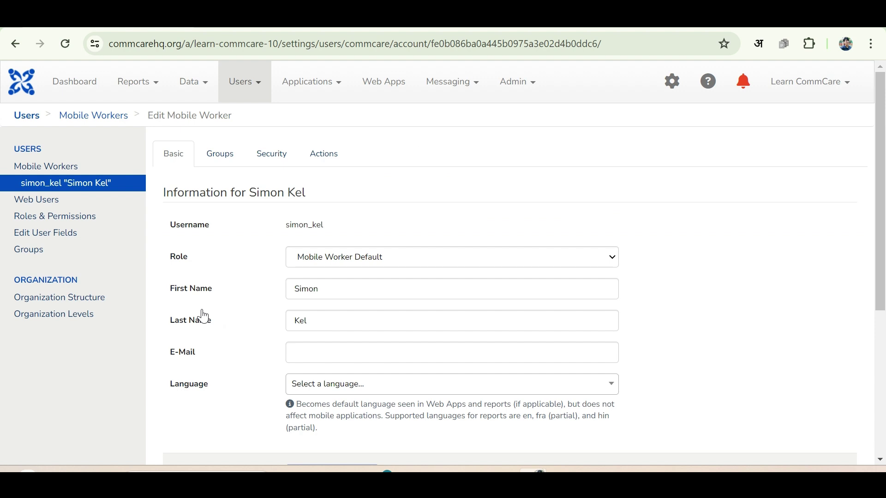
{"action": "left_click", "coordinate": [324, 289]}
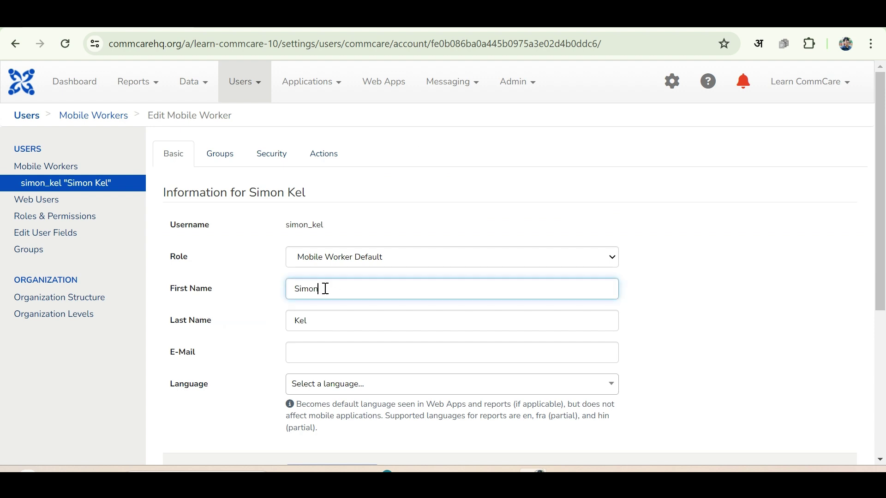
{"action": "type", "text": "y"}
{"action": "left_click", "coordinate": [314, 321]}
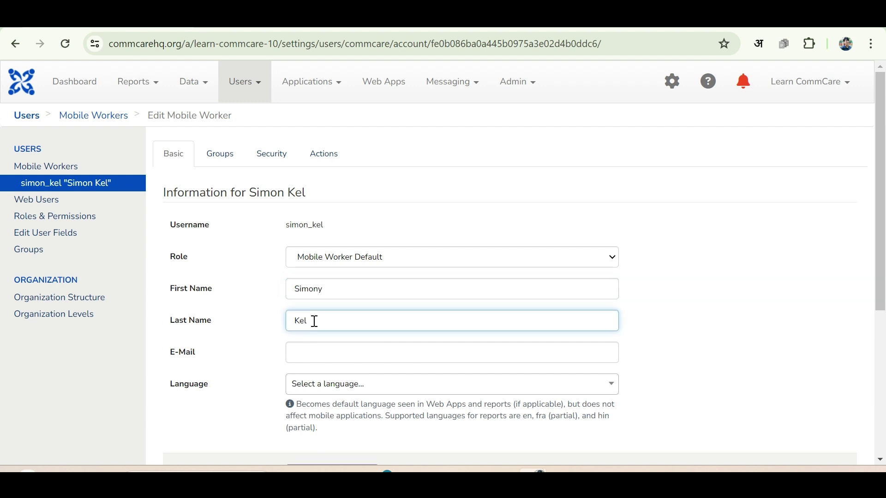
{"action": "type", "text": "p"}
{"action": "scroll", "coordinate": [355, 313], "scroll_direction": "down", "scroll_amount": 3}
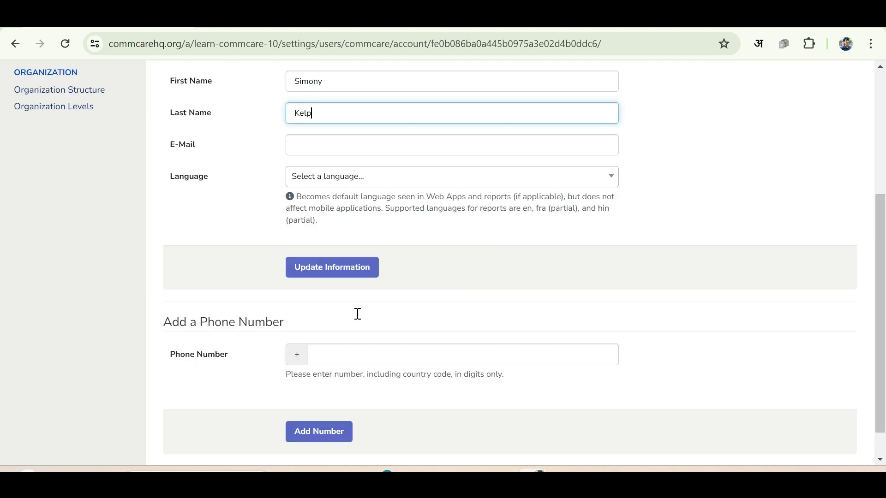
{"action": "left_click", "coordinate": [338, 270]}
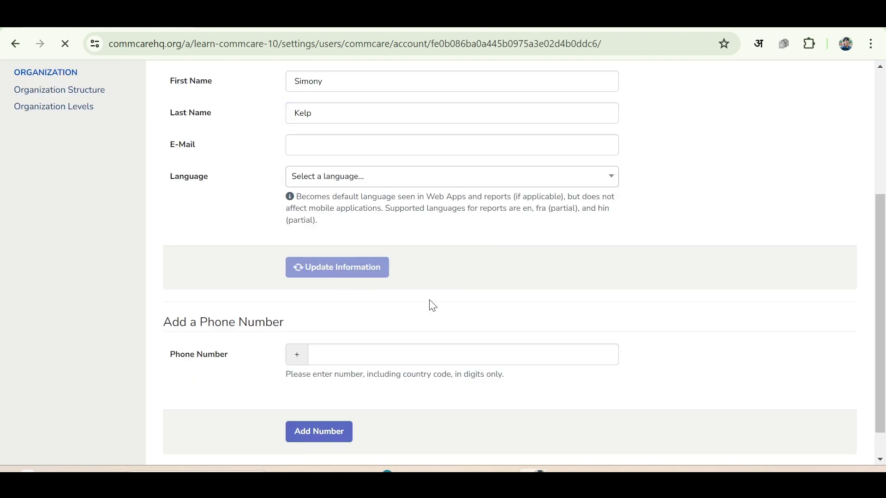
{"action": "scroll", "coordinate": [423, 315], "scroll_direction": "down", "scroll_amount": 2}
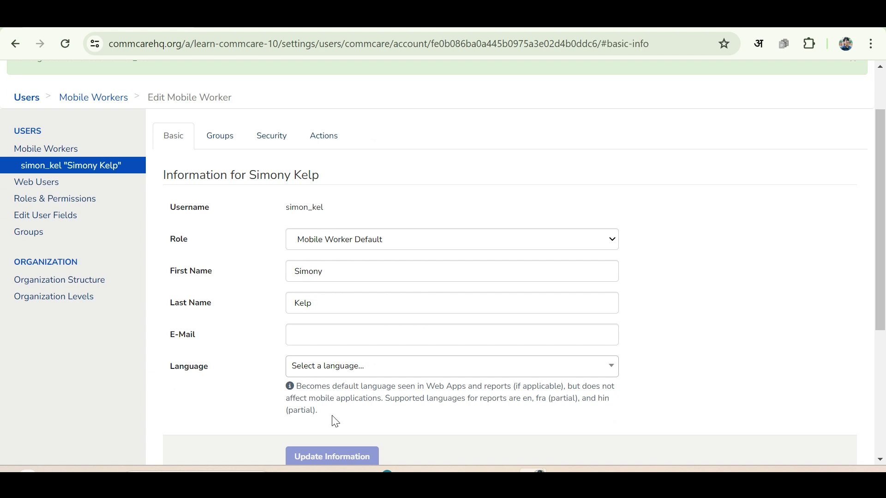
{"action": "left_click", "coordinate": [266, 142]}
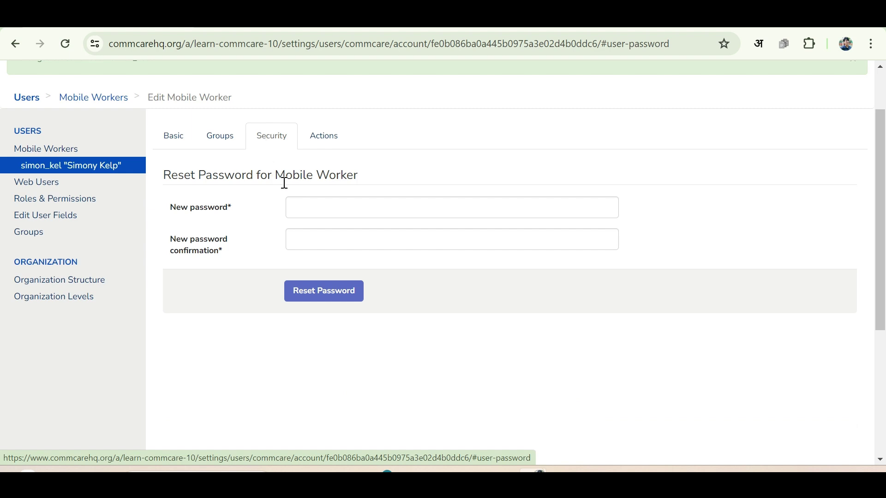
{"action": "left_click", "coordinate": [328, 212]}
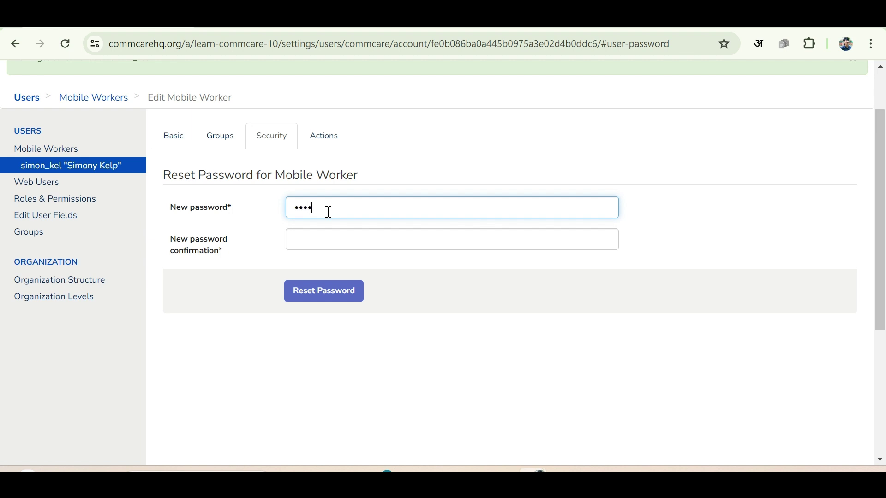
{"action": "left_click", "coordinate": [328, 238]}
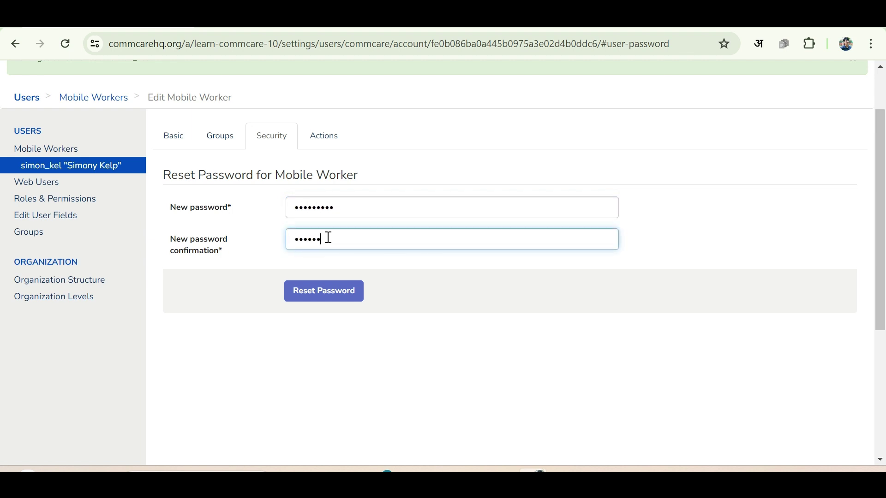
{"action": "left_click", "coordinate": [330, 288]}
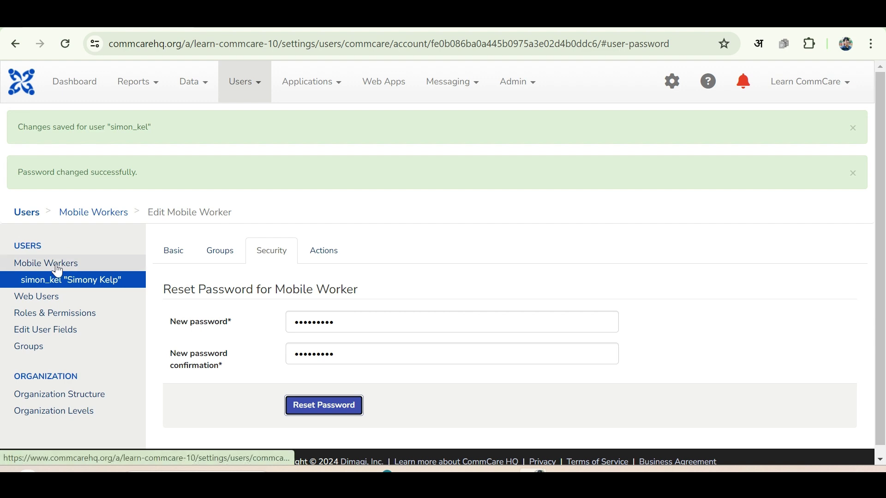
Go back to the Mobile Workers list from the left sidebar.
{"action": "left_click", "coordinate": [57, 263]}
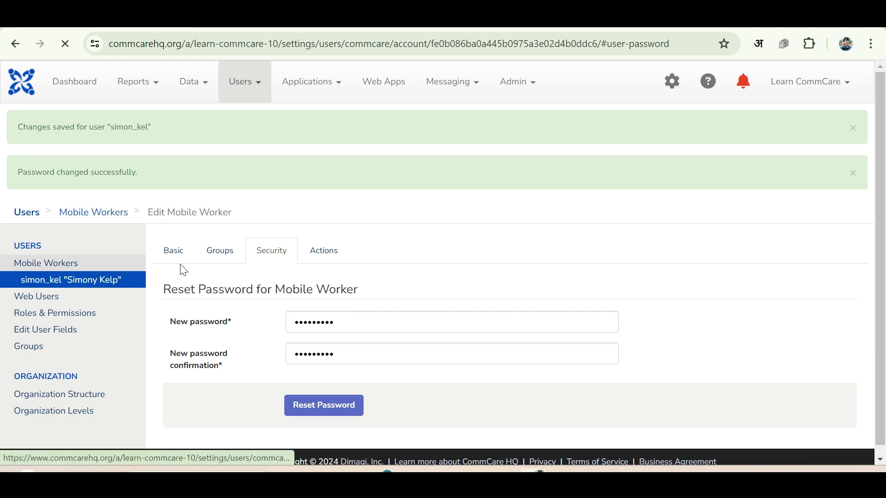